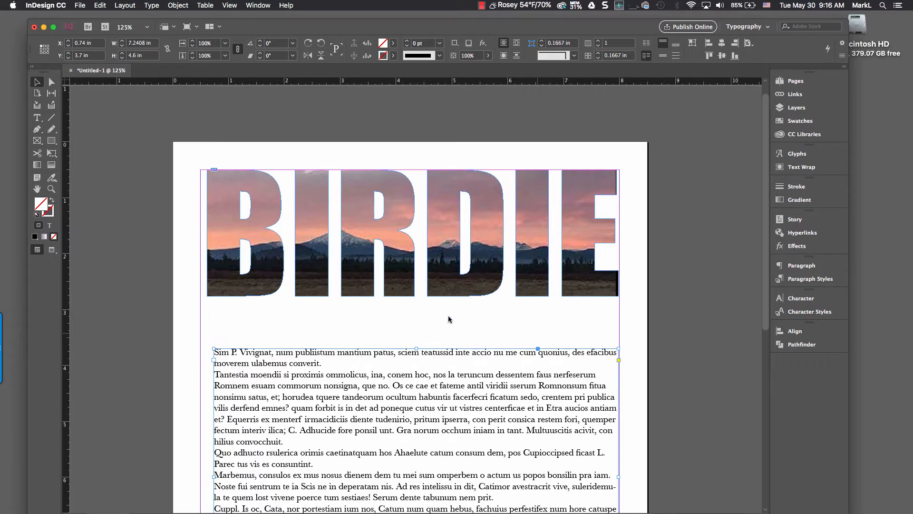
Step: Apply a drop shadow to the BIRDIE picture lettering through Quick Apply, keeping the default effect settings
left_click(394, 282)
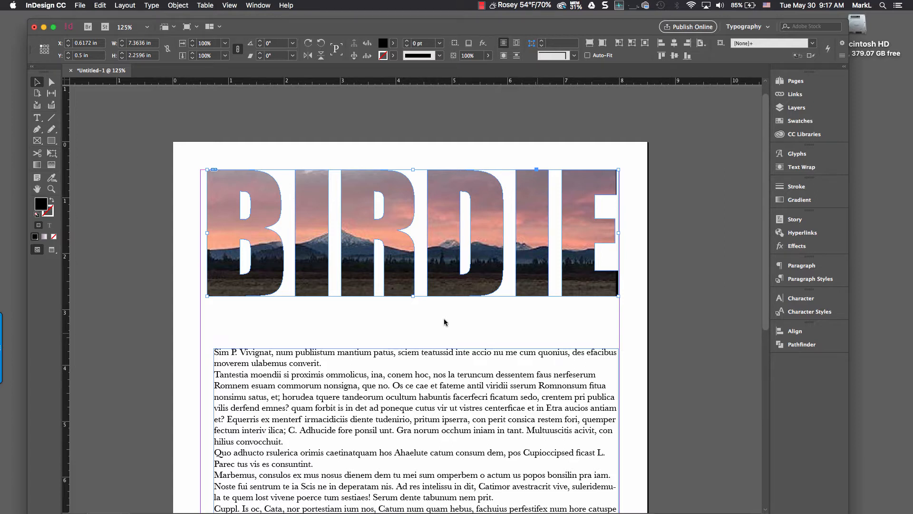
key("super+Return")
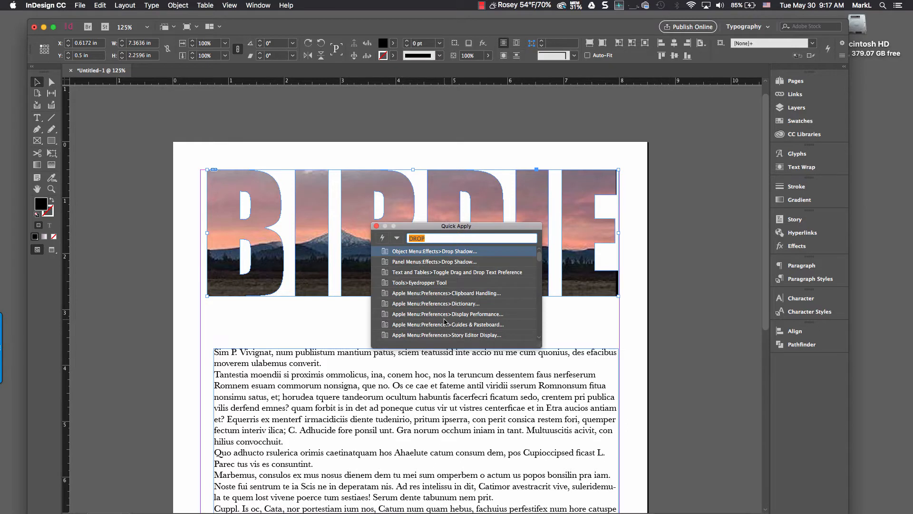
key("BackSpace")
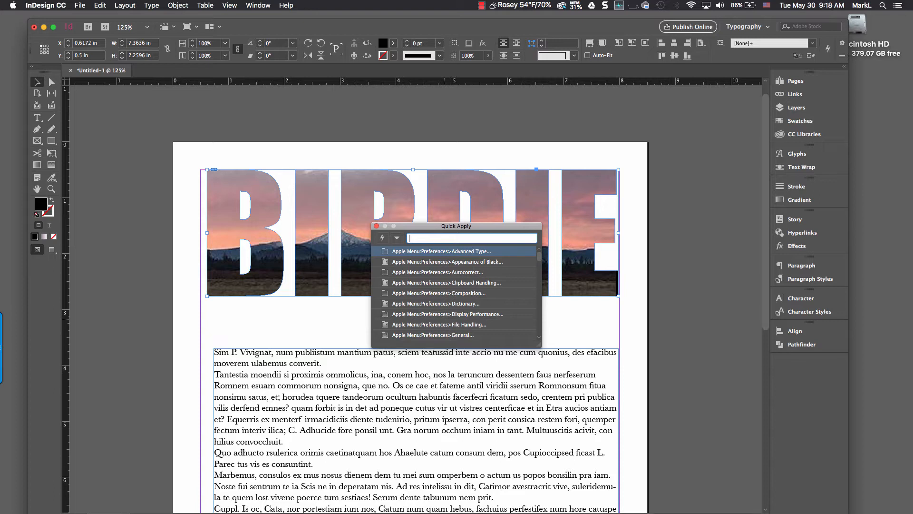
type("DROP")
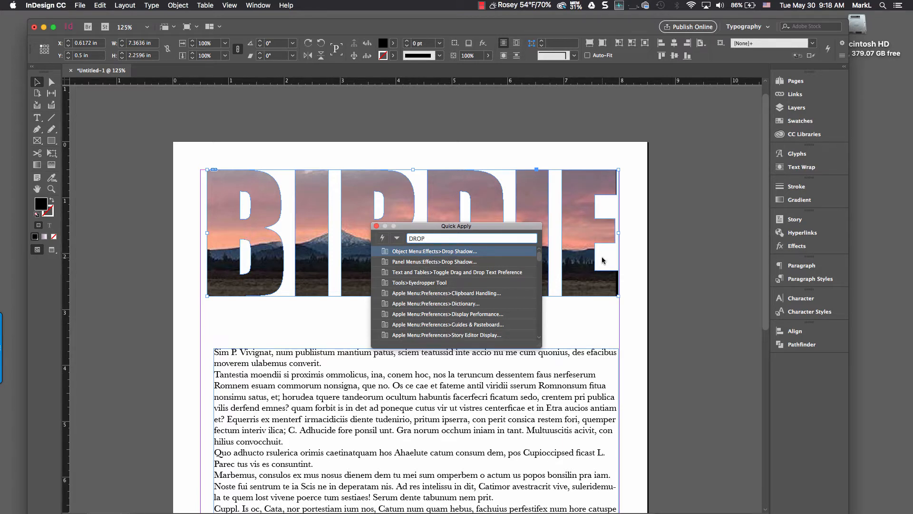
key("Return")
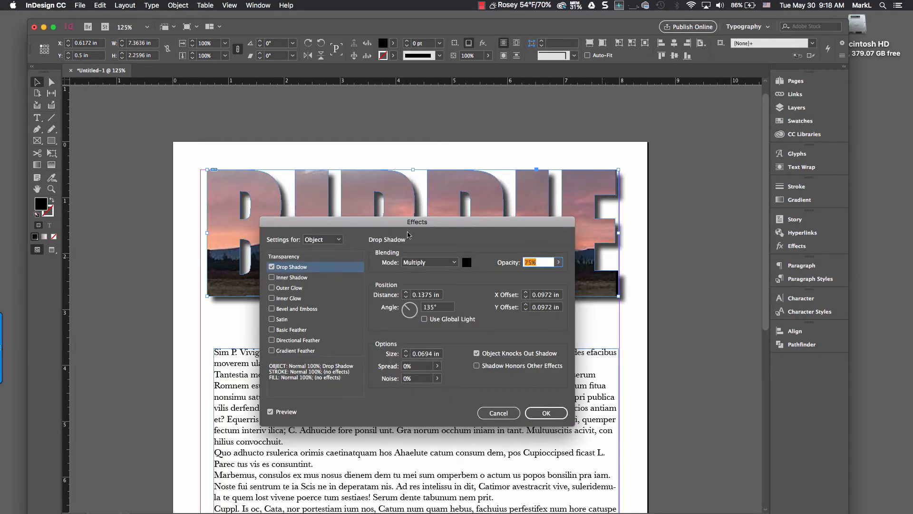
left_click_drag(410, 224, 588, 137)
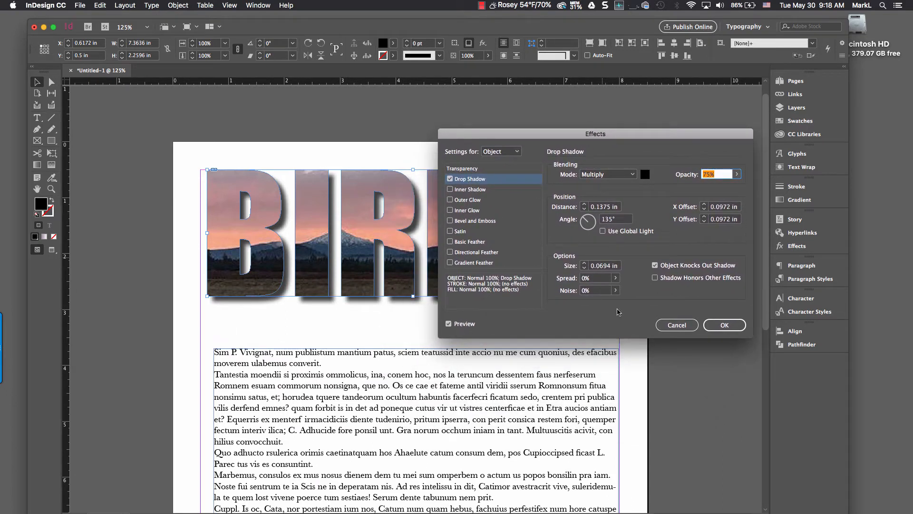
left_click(721, 325)
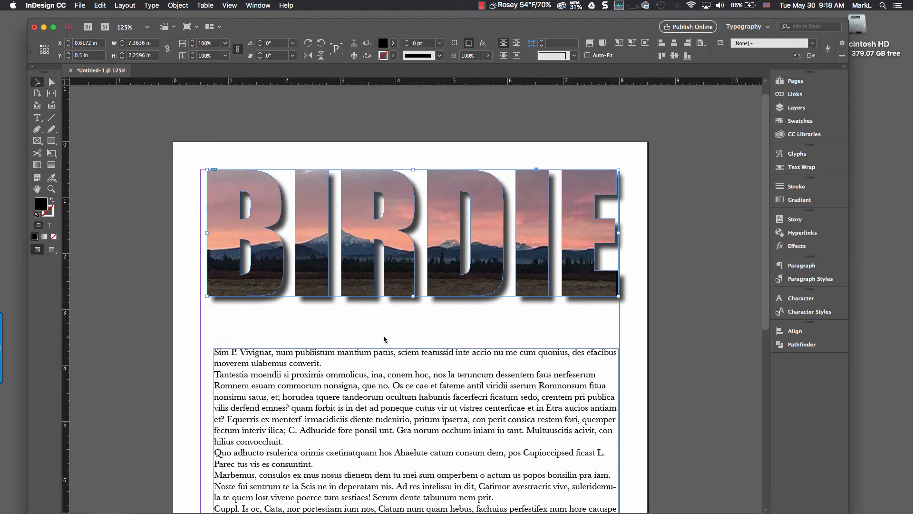
Step: Add an inner shadow with its default settings to the BIRDIE lettering using Quick Apply
left_click(242, 233)
key("super+Return")
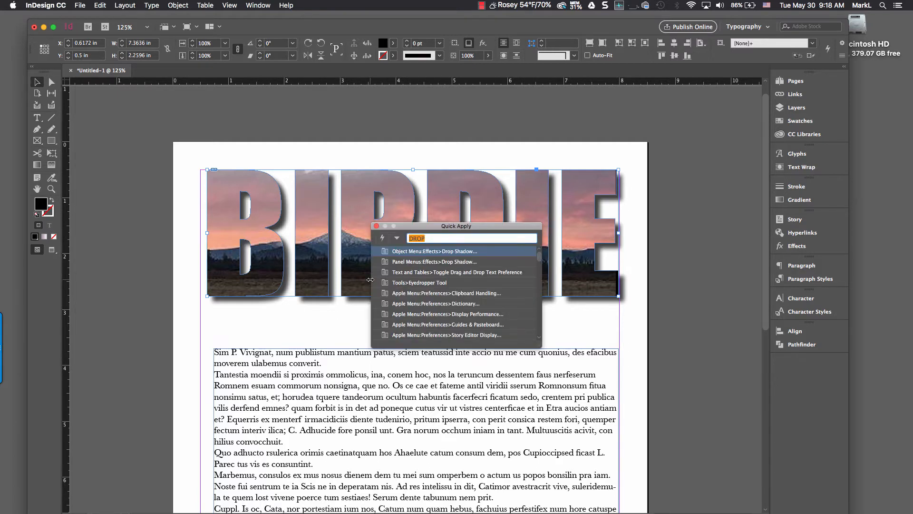
type("INNER")
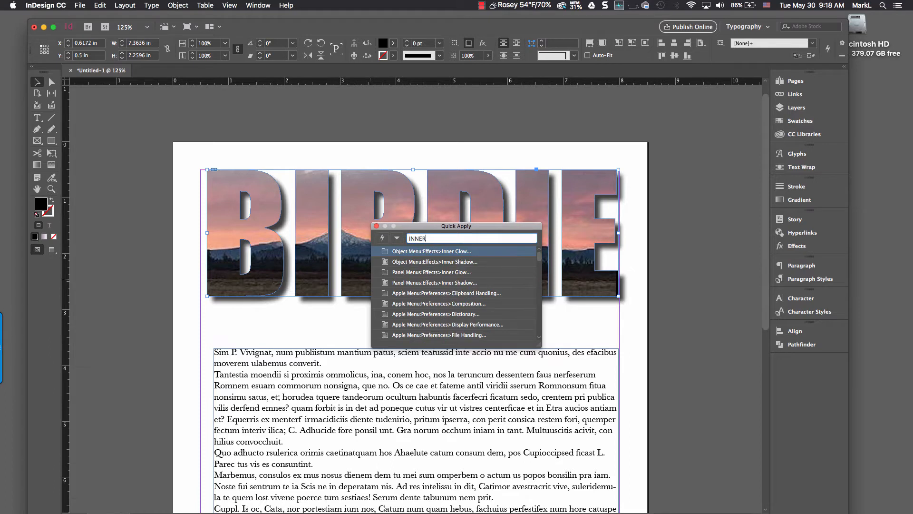
type(" SHAD")
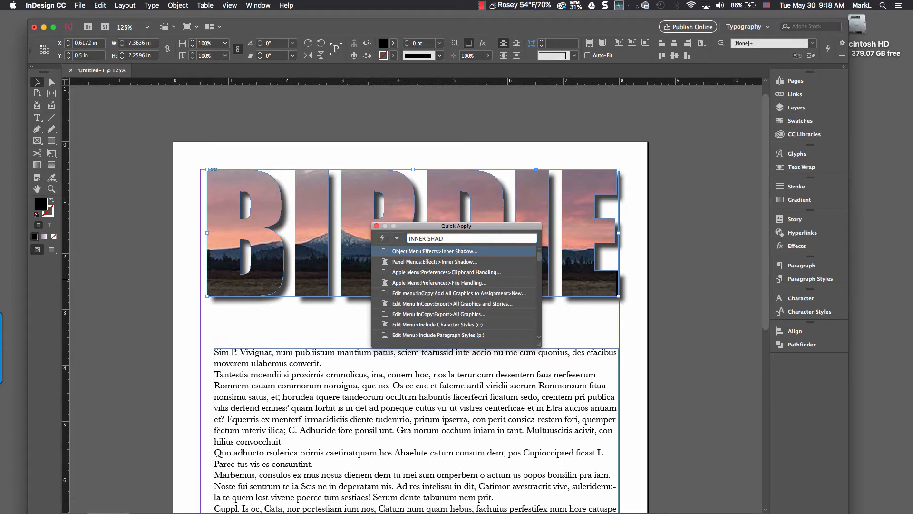
key("Return")
key("Return")
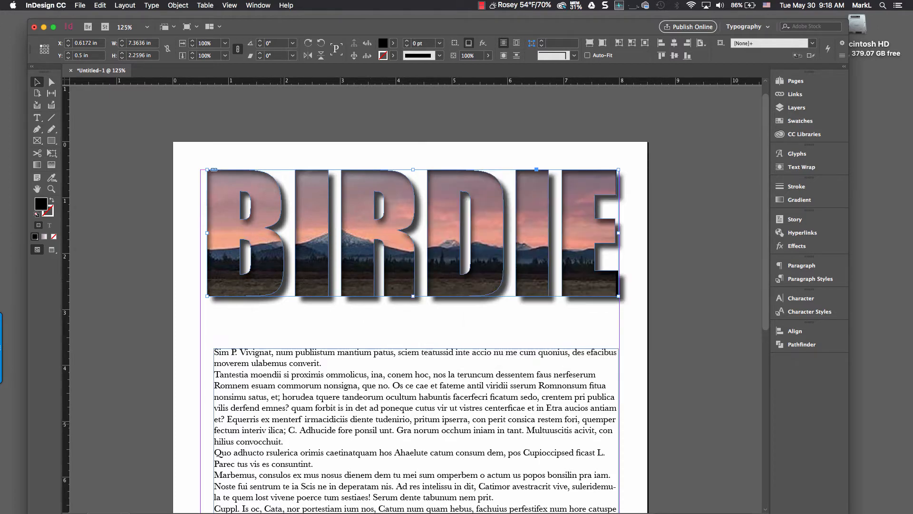
Step: Select all the text in the body text frame and search Quick Apply for BODY COPY
left_click(253, 379)
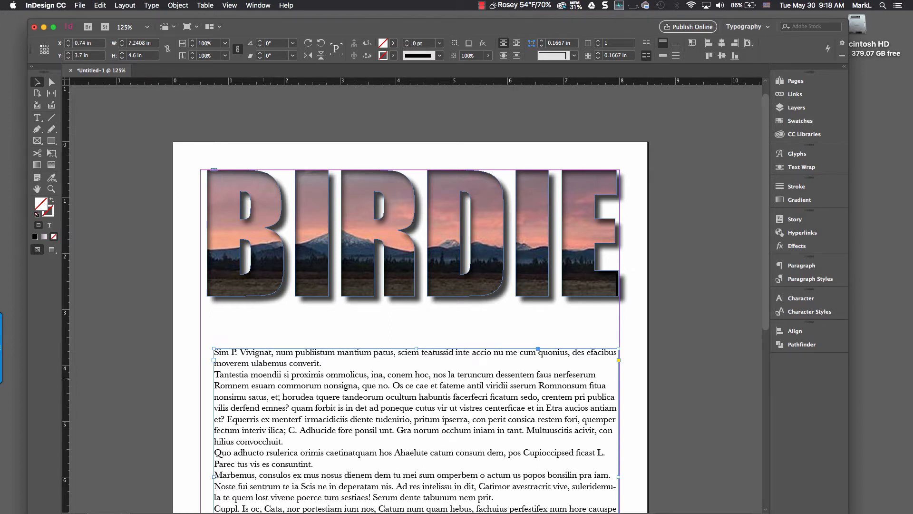
key("t")
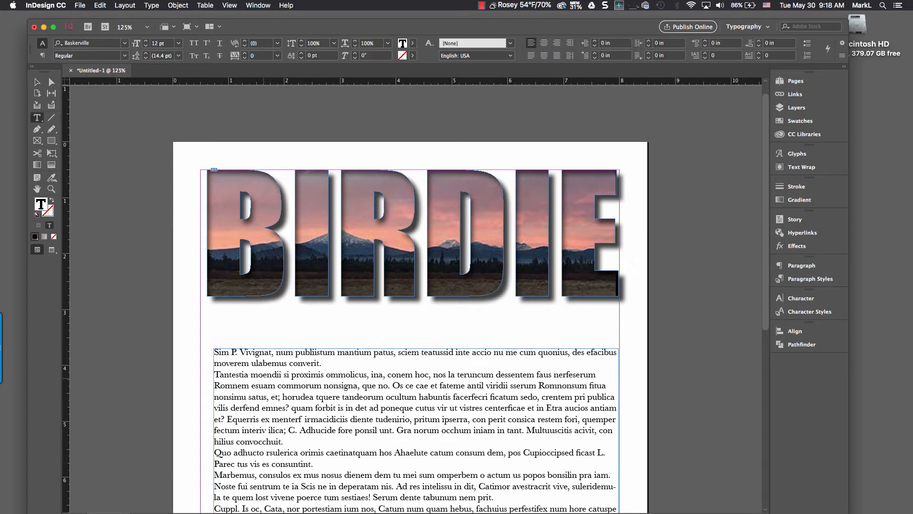
key("super+a")
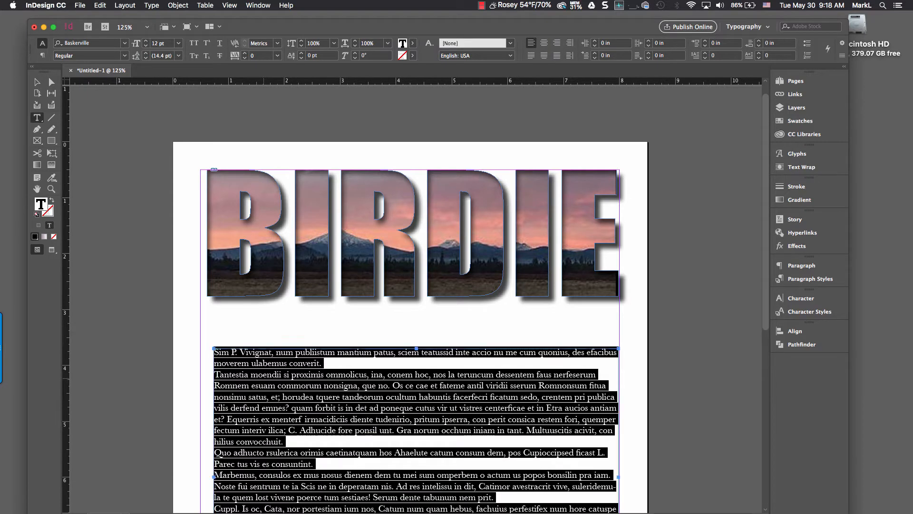
key("super+Return")
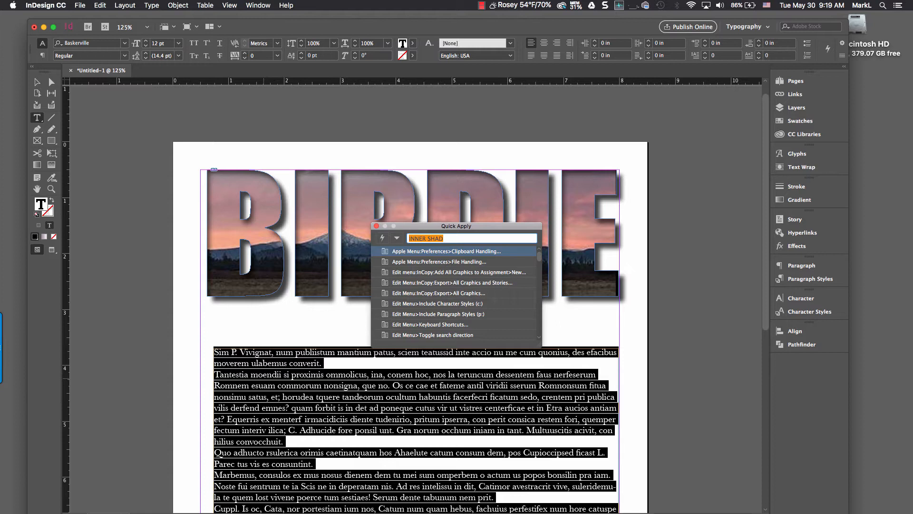
type("BO")
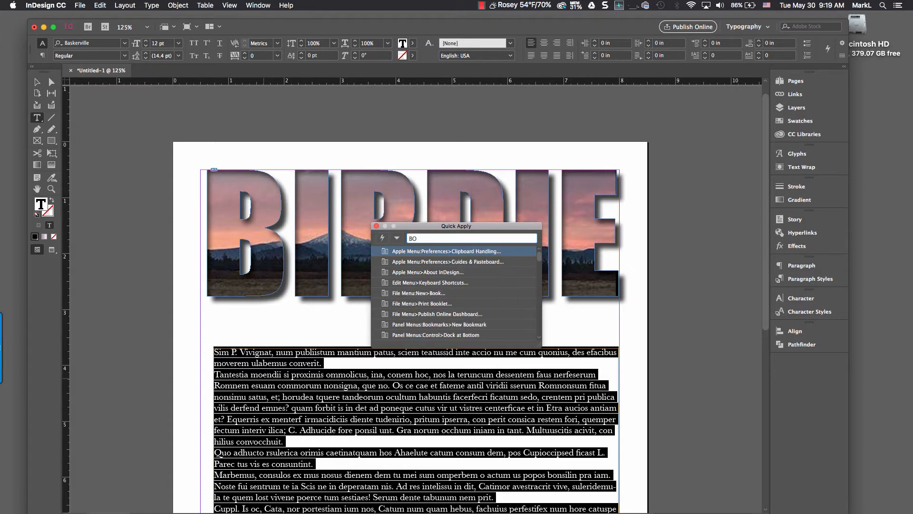
type("DY COPY")
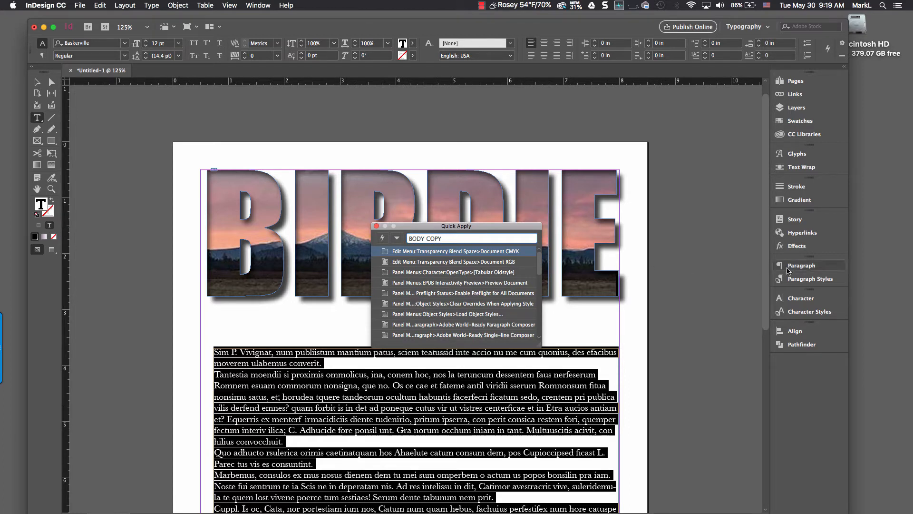
Step: Expand the Heads group of paragraph styles and apply Head 1 to the selected body text through Quick Apply
left_click(805, 279)
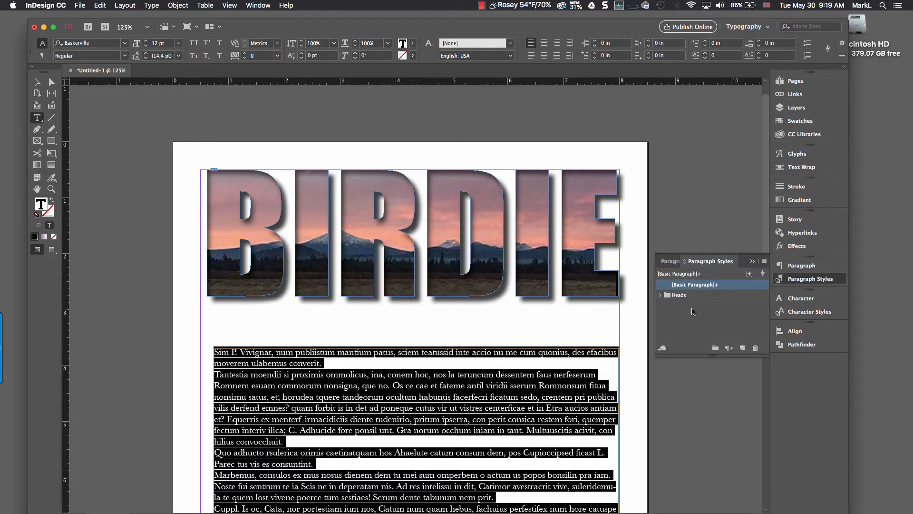
left_click(662, 296)
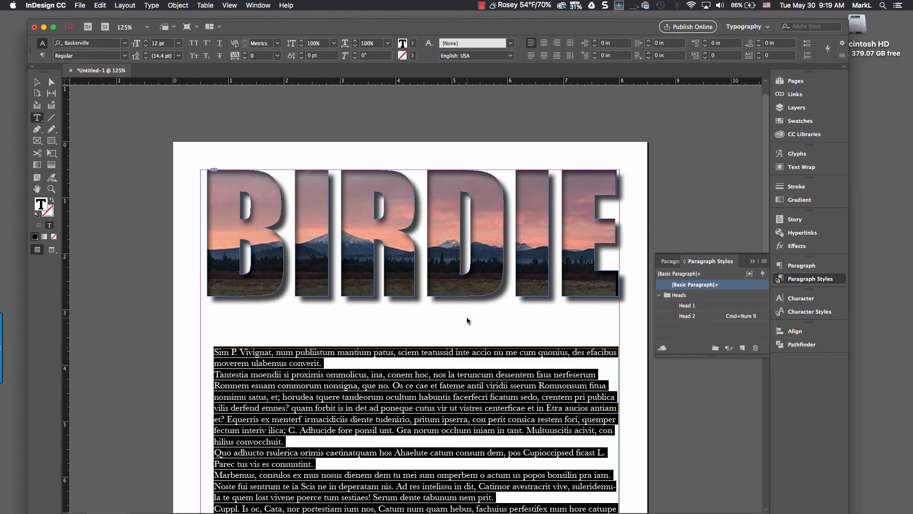
key("super+Return")
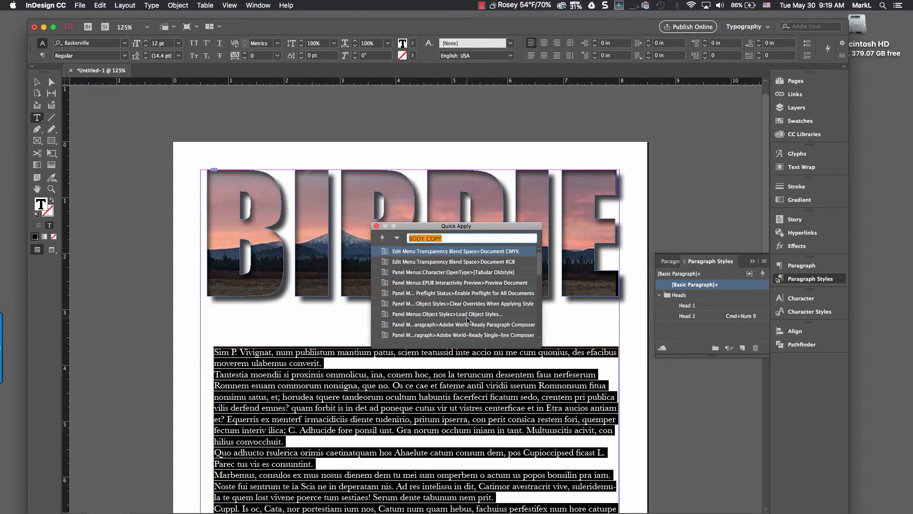
type("HEAD")
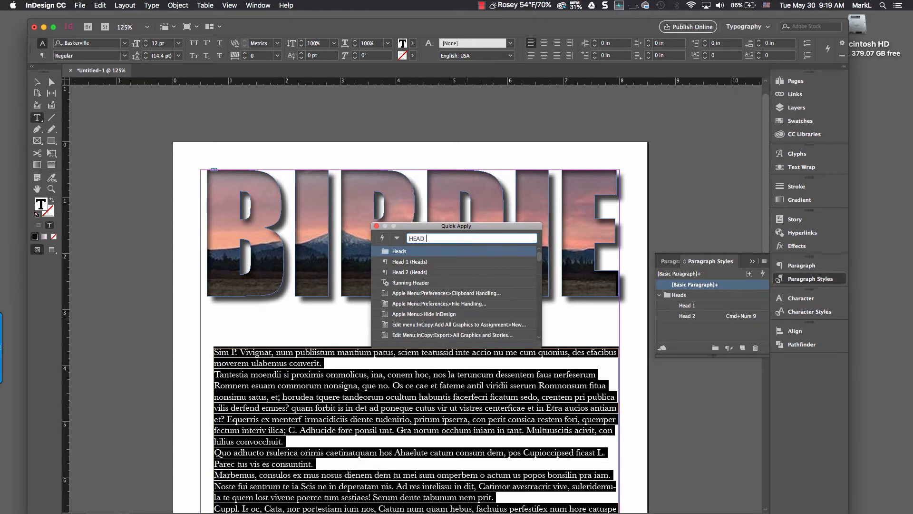
type(" 1")
key("Return")
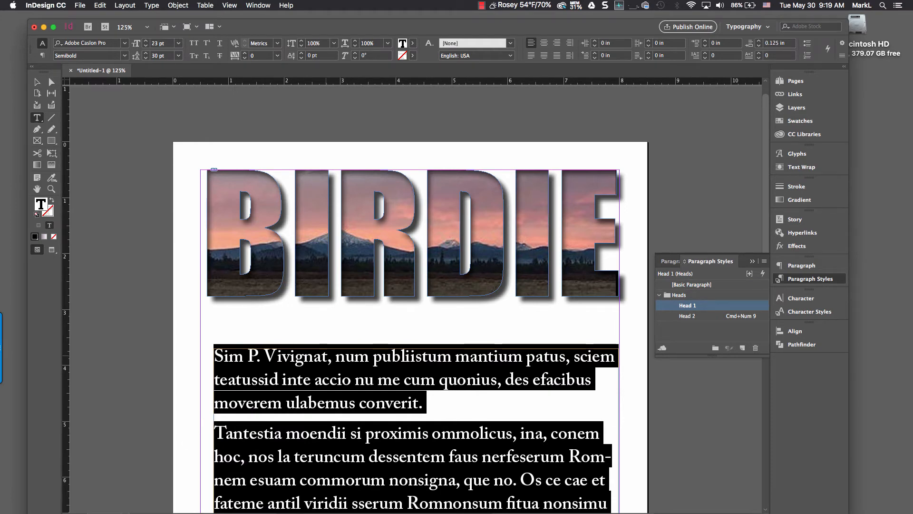
Step: Italicize the opening words before the first comma of the body text with Quick Apply's Apply italic command
left_click(327, 356)
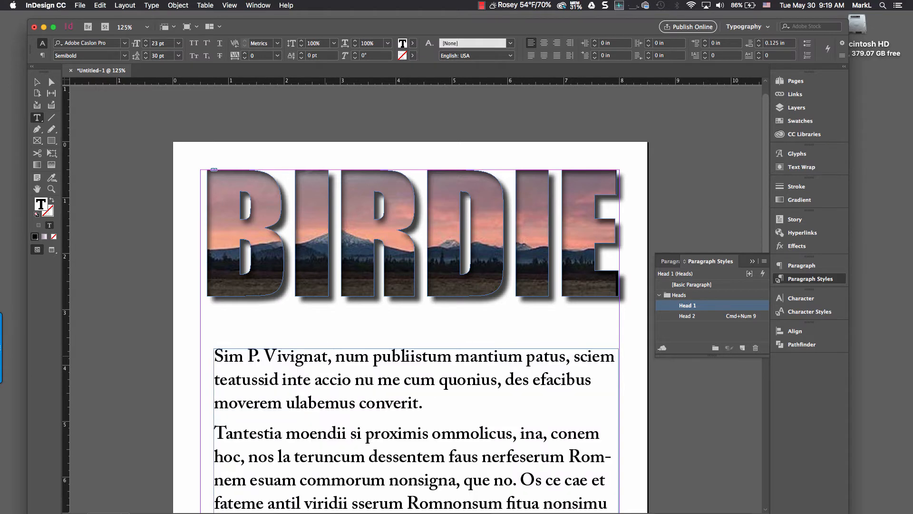
key("shift+super+Up")
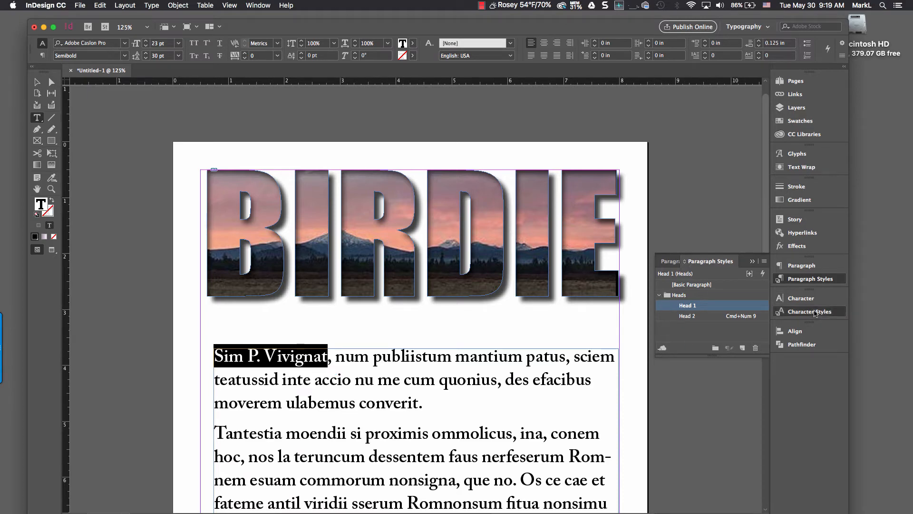
left_click(815, 313)
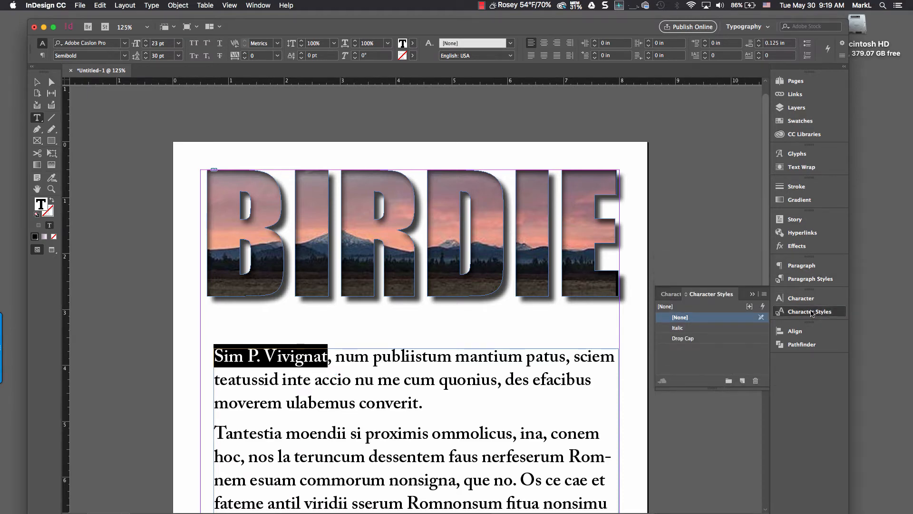
left_click(813, 312)
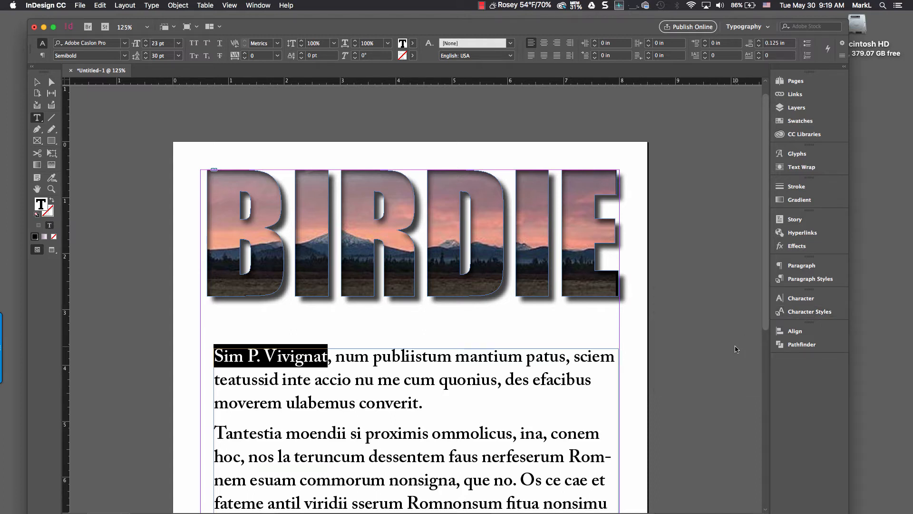
key("super+Return")
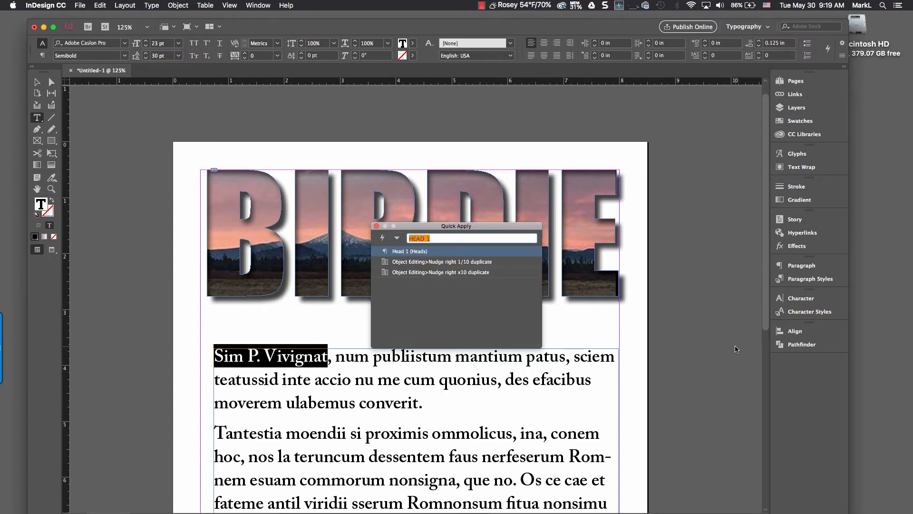
type("ITALI")
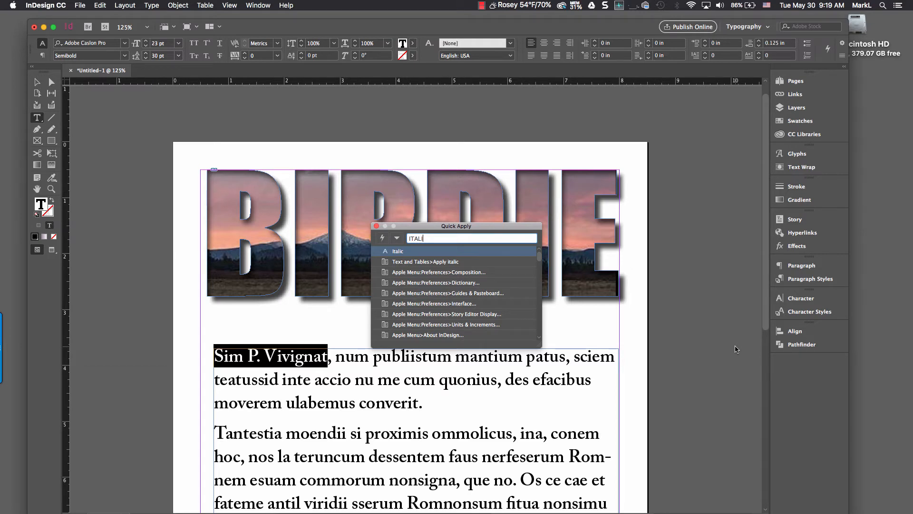
key("Down")
key("Return")
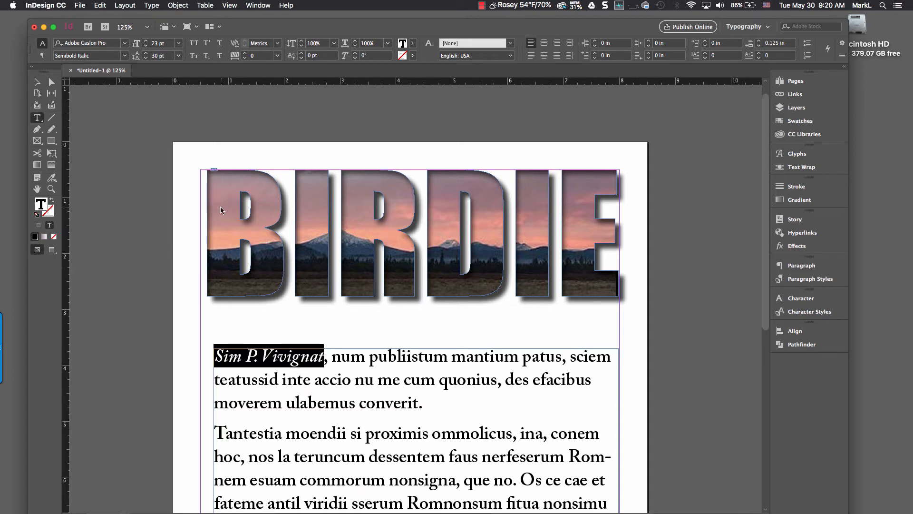
Step: Select both the BIRDIE lettering and the body text frame and delete them from the page
left_click(38, 82)
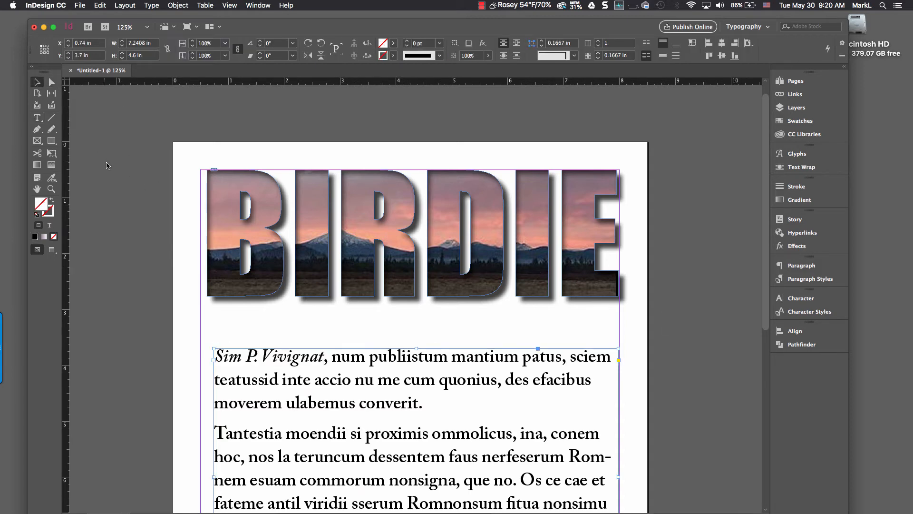
left_click_drag(179, 199, 298, 397)
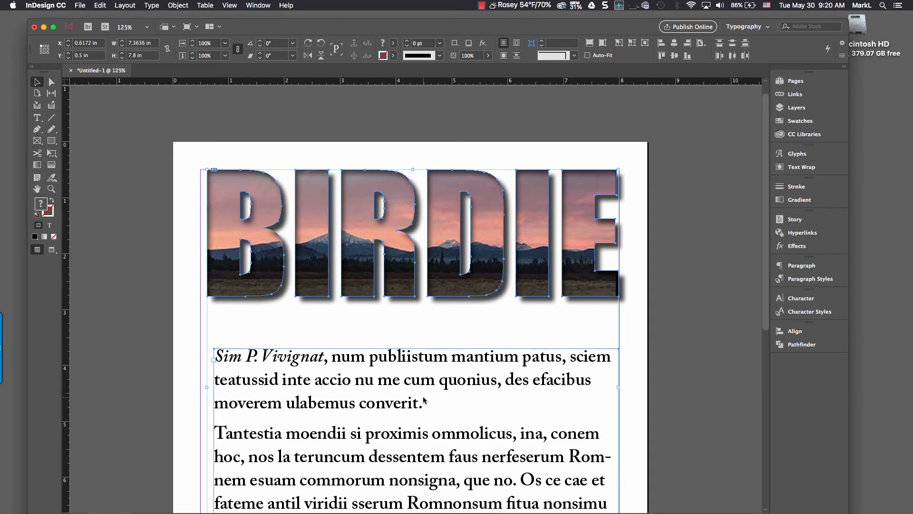
key("Delete")
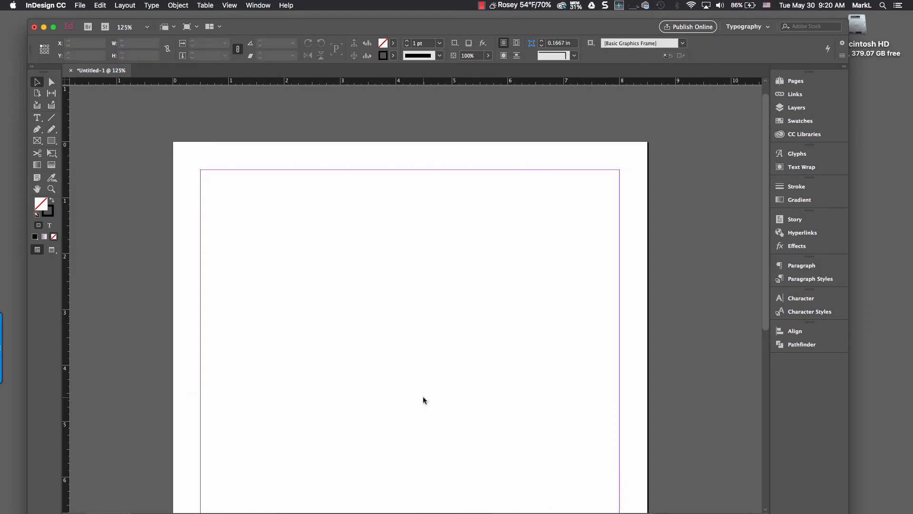
Step: Place the first page's Image_0004.jpg from the challenge pics folder on the page, about 4.8 in wide by 3.4 in high
key("super+d")
double_click(298, 145)
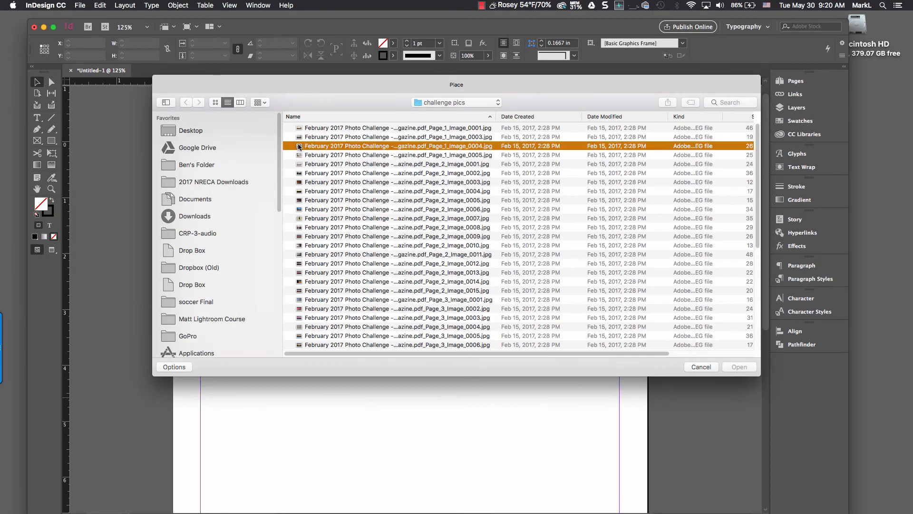
left_click_drag(263, 208, 532, 328)
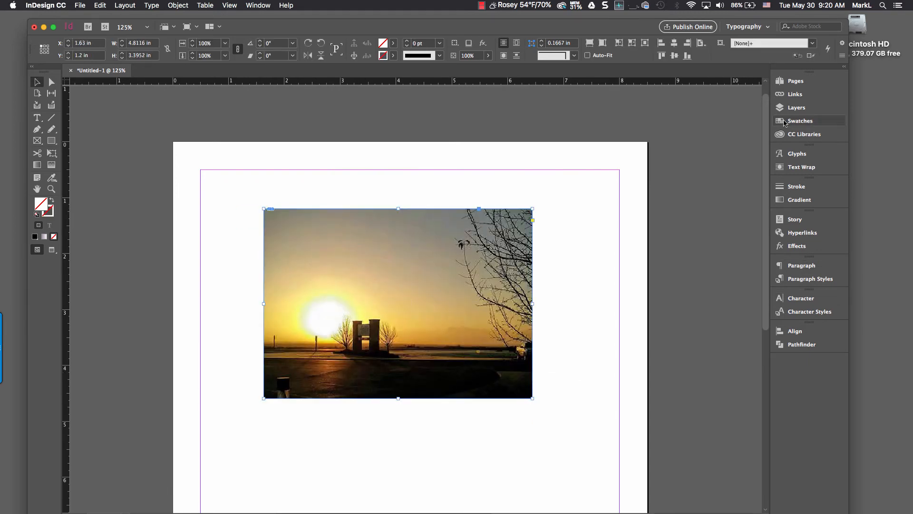
Step: Open the Links panel and undock it as a floating panel over the page
left_click(791, 94)
left_click_drag(690, 77, 534, 95)
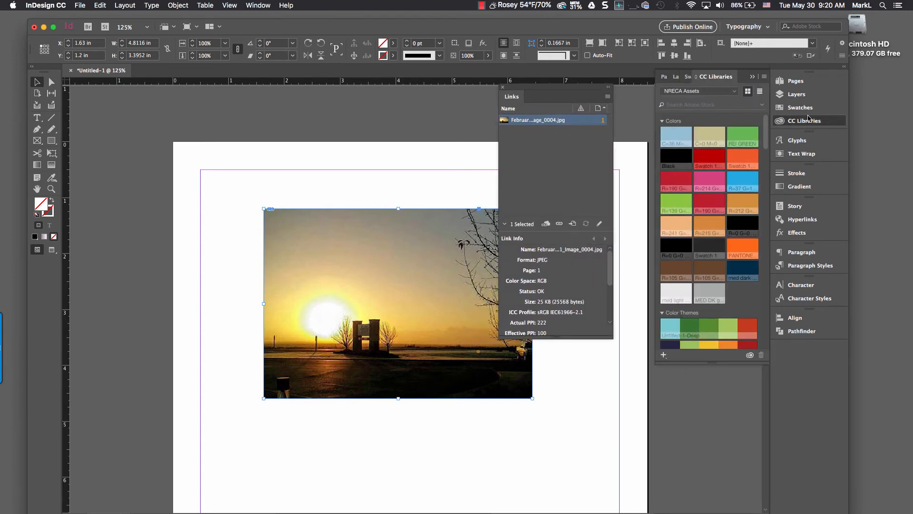
Step: Move the floating Links panel off the image, then widen and lengthen it to fit all the link information
left_click_drag(561, 93, 659, 95)
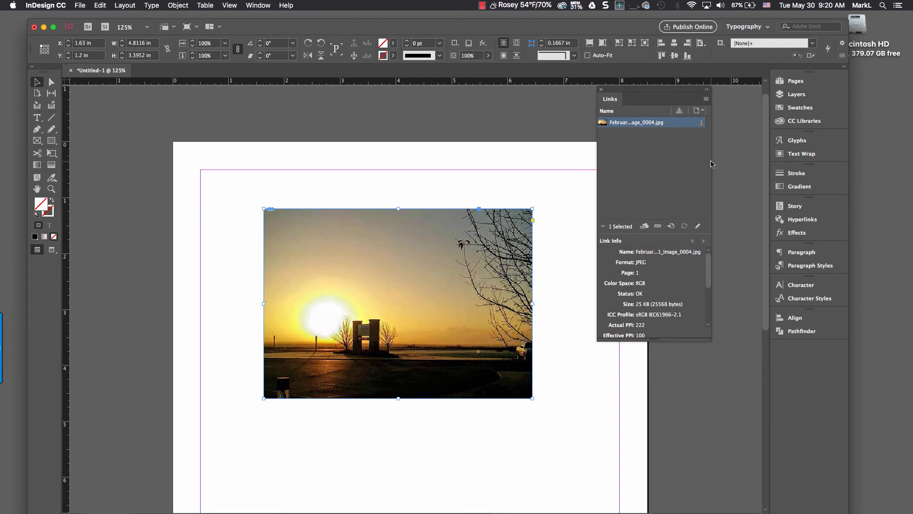
left_click_drag(712, 164, 767, 162)
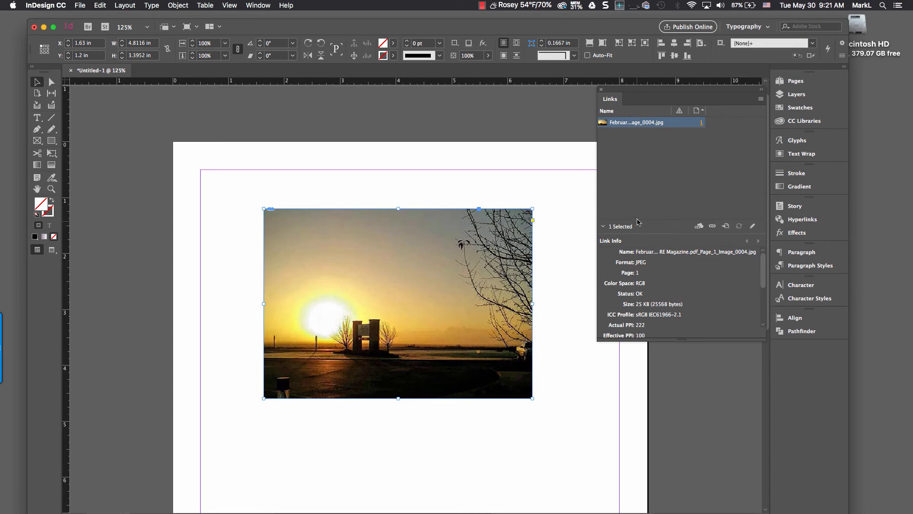
left_click_drag(680, 339, 686, 470)
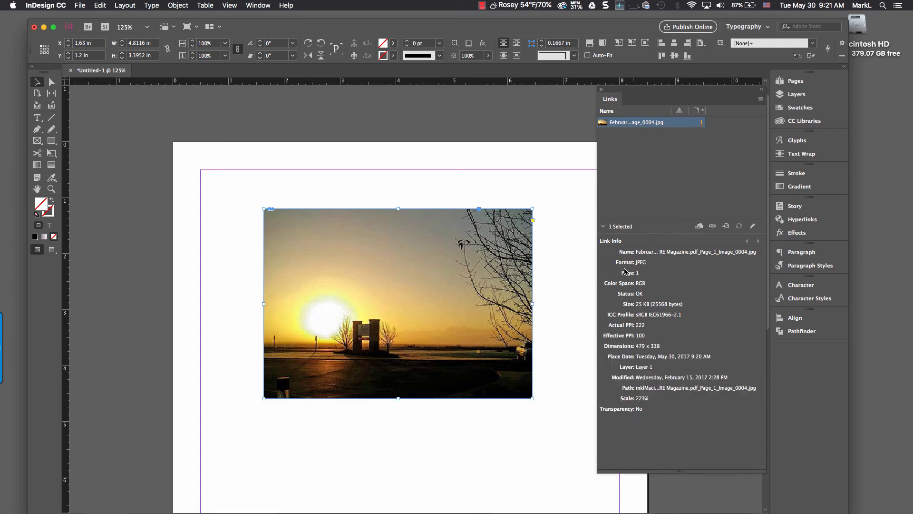
Step: Hide and reshow the selected image's link information twice
left_click(602, 229)
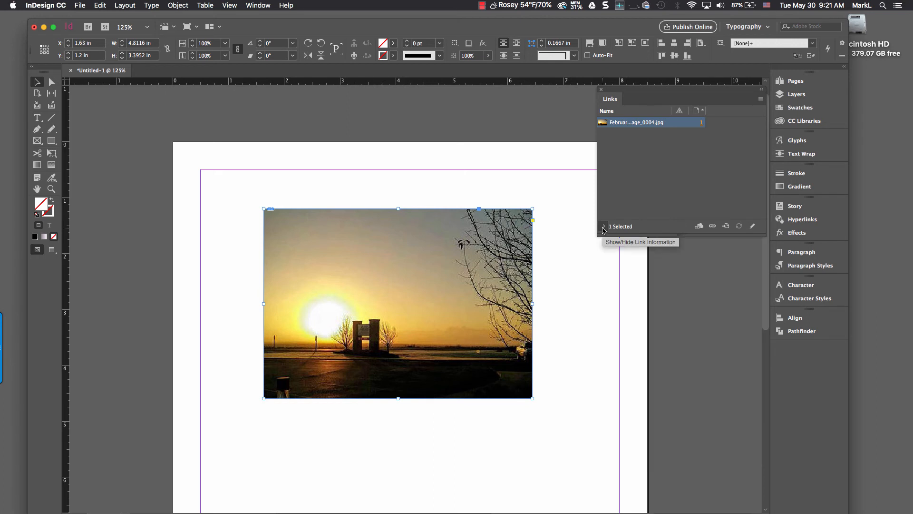
left_click(602, 229)
left_click(602, 229)
left_click(603, 229)
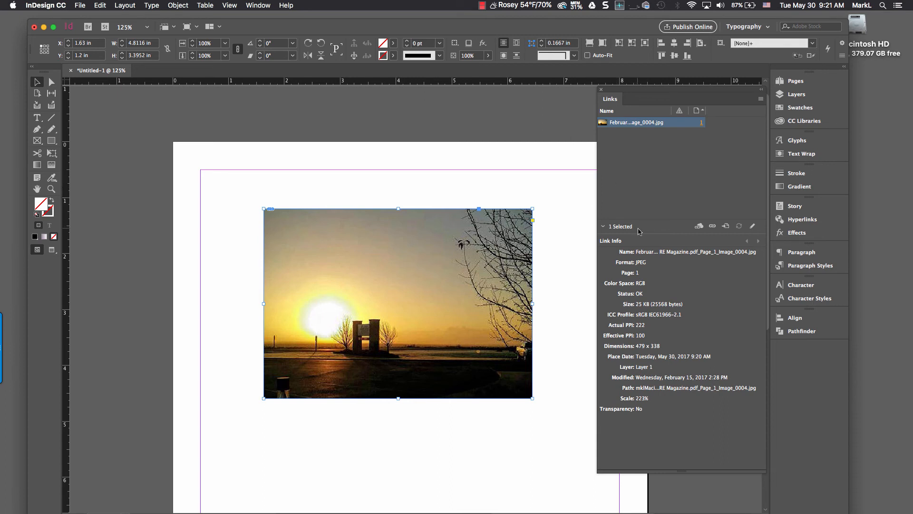
left_click(483, 5)
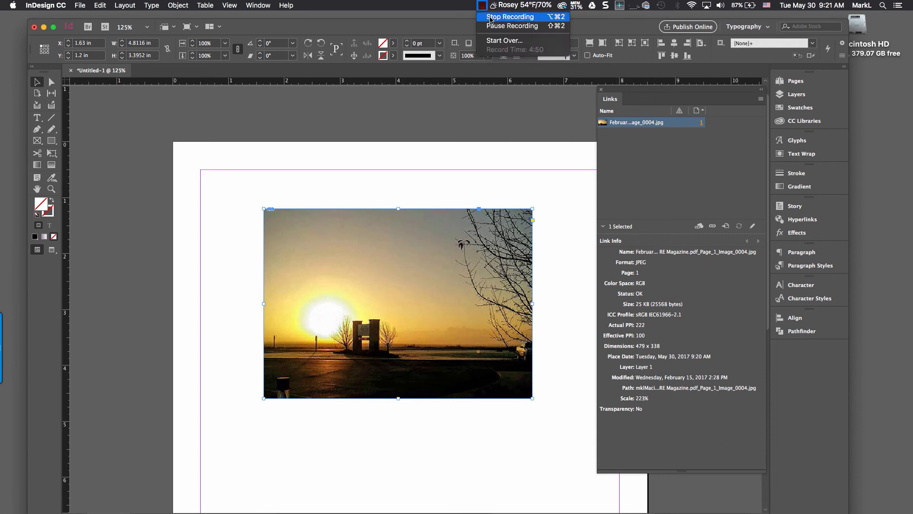
left_click(493, 27)
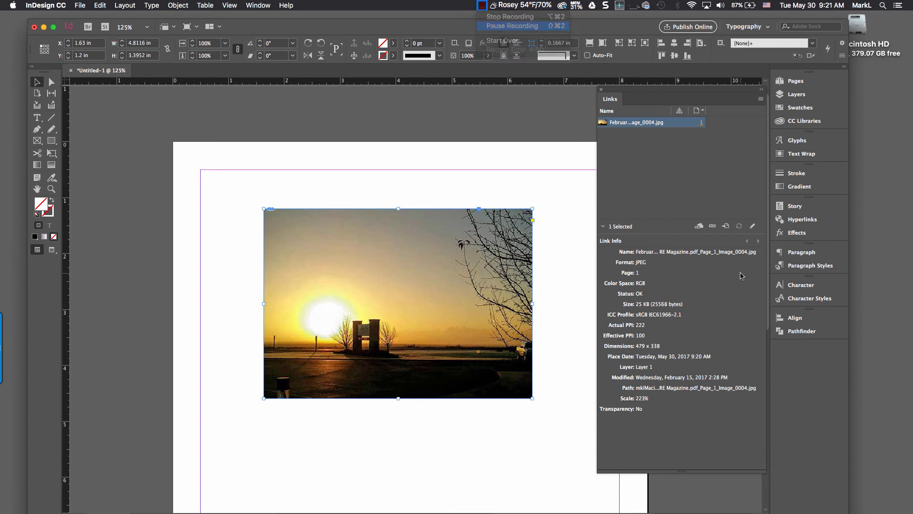
Step: Add Color Space, Effective PPI and Scale as columns in the links list through the Links panel options
left_click(761, 99)
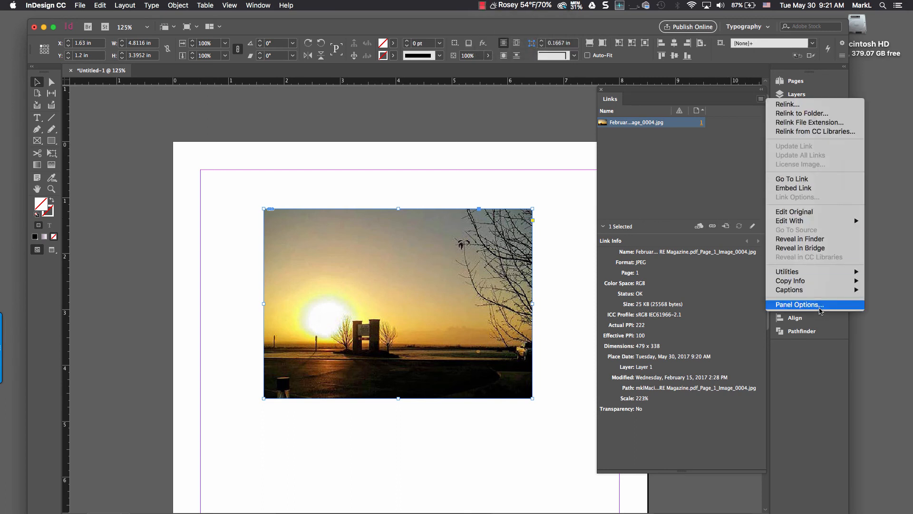
left_click(819, 309)
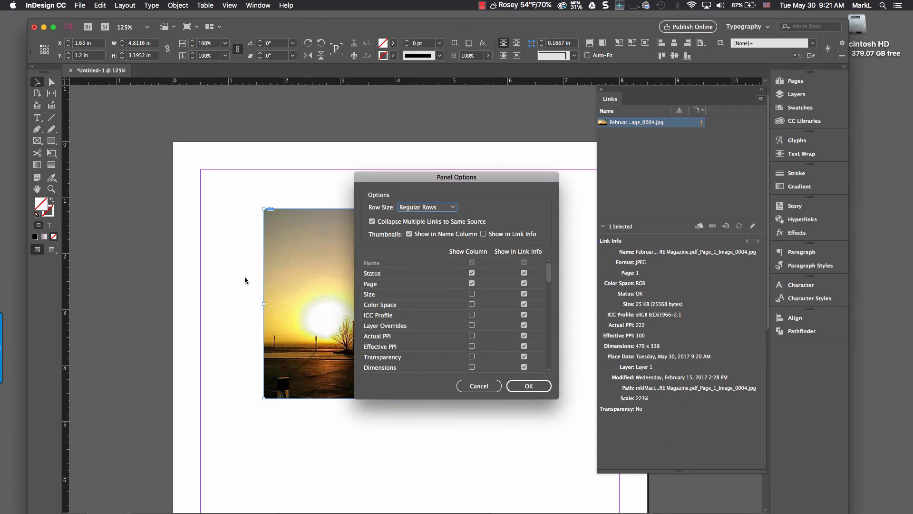
left_click_drag(386, 178, 348, 112)
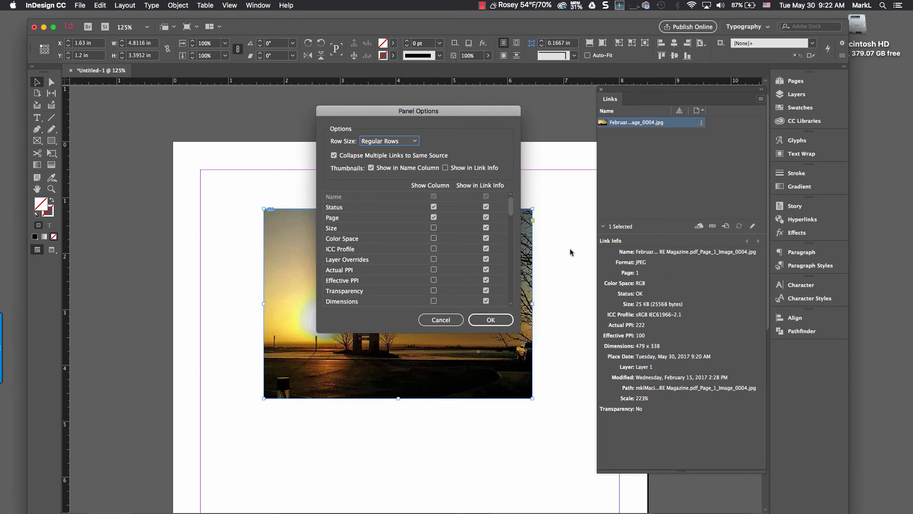
left_click(434, 238)
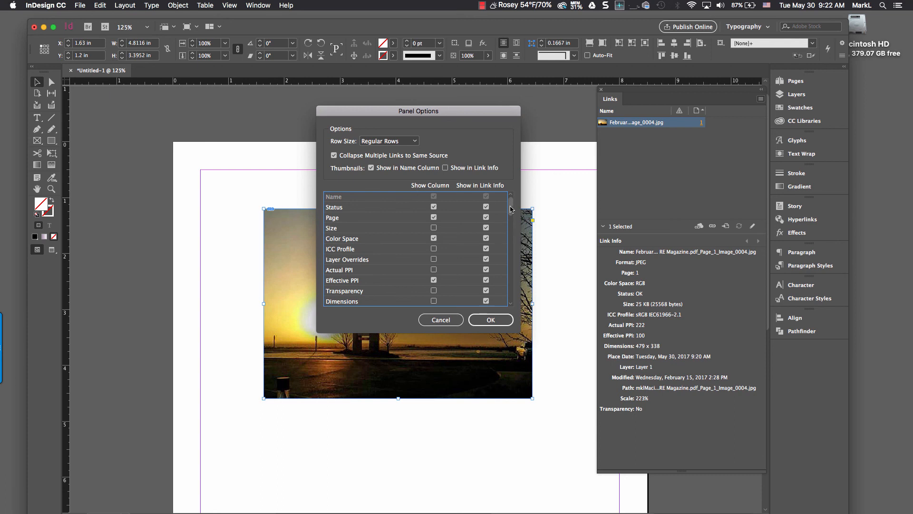
left_click_drag(511, 211, 511, 217)
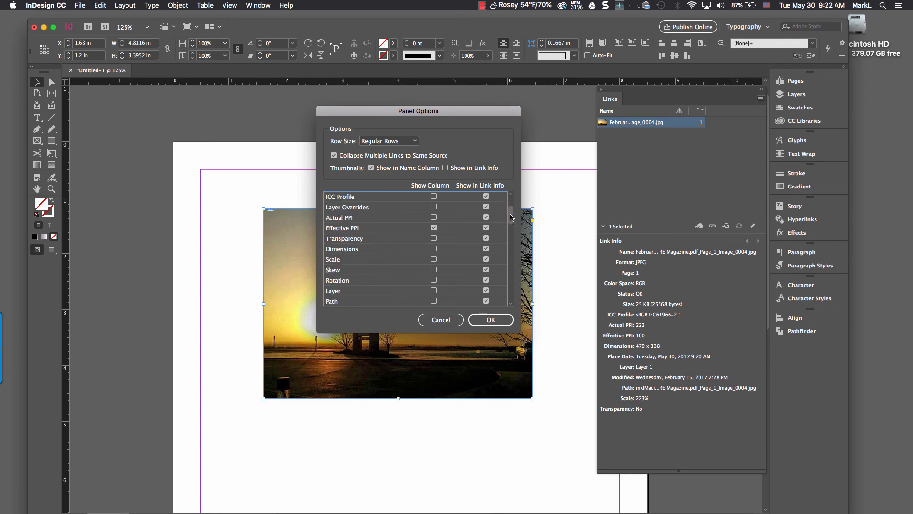
left_click(434, 259)
left_click(486, 320)
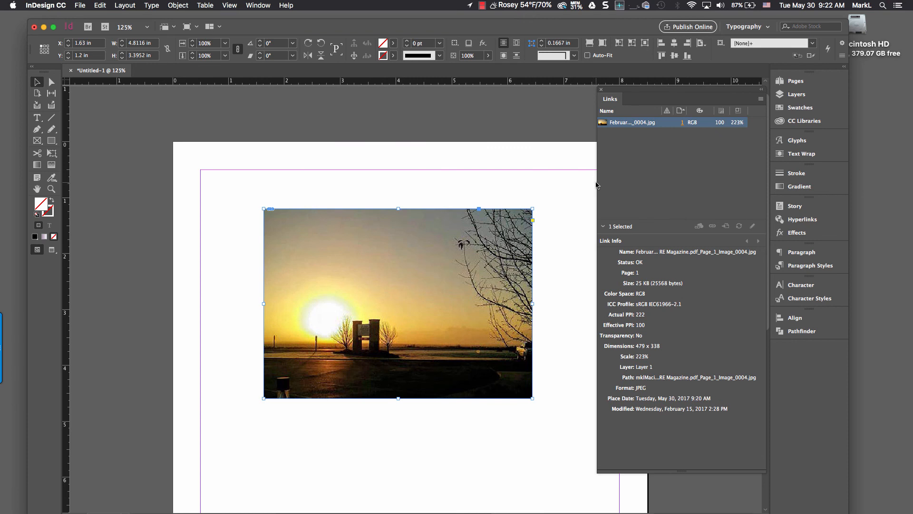
Step: Widen the Links panel further across the page and hide its link information section
left_click_drag(596, 186, 537, 186)
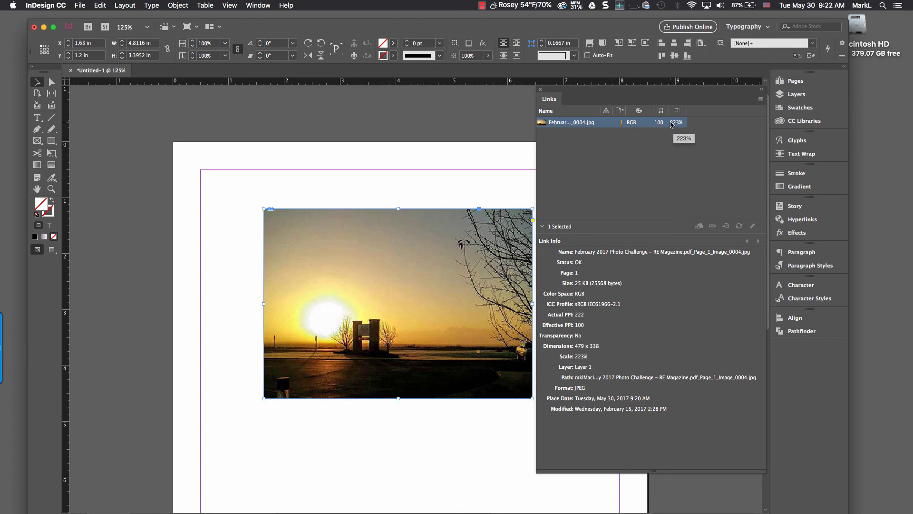
left_click(543, 226)
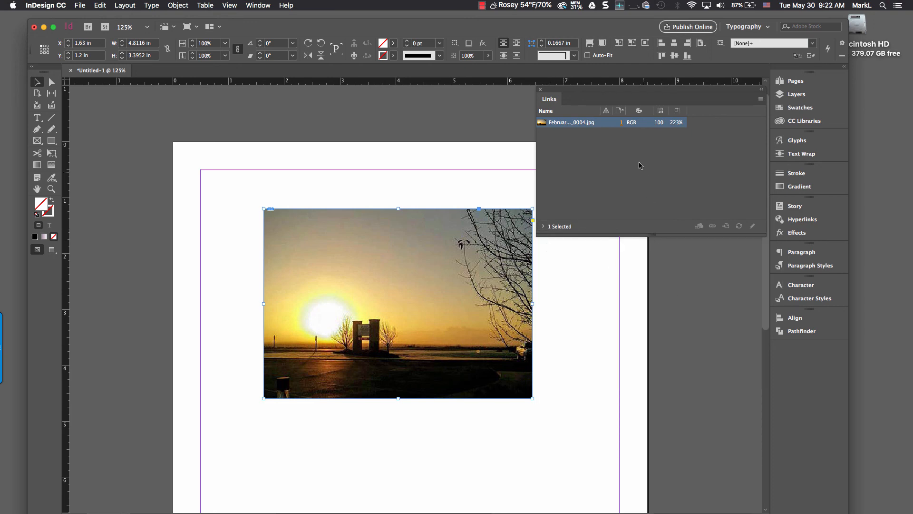